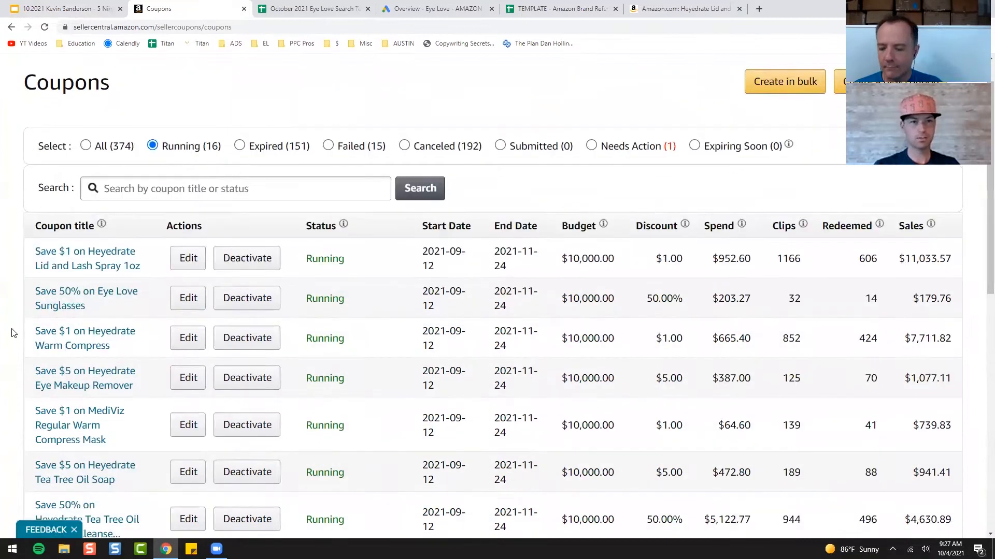
Start creating a new coupon from the Coupons page, ready for its product search
{"action": "scroll", "coordinate": [248, 386], "scroll_direction": "up", "scroll_amount": 15}
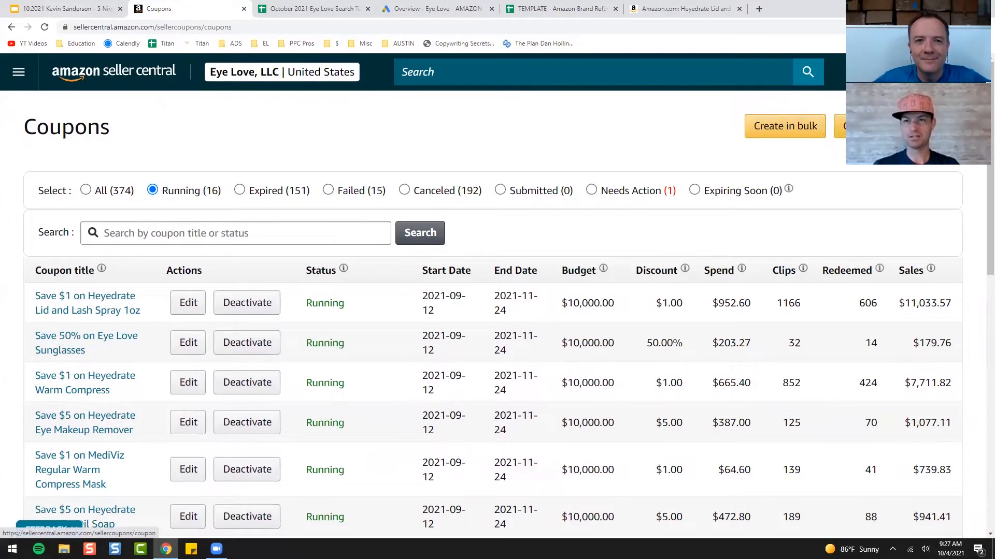
{"action": "left_click", "coordinate": [897, 127]}
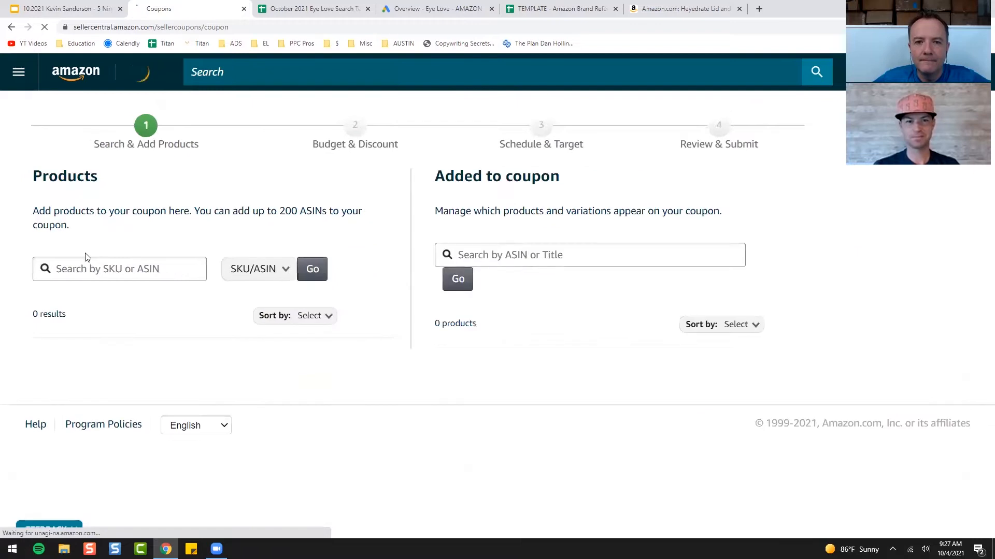
{"action": "left_click", "coordinate": [132, 267]}
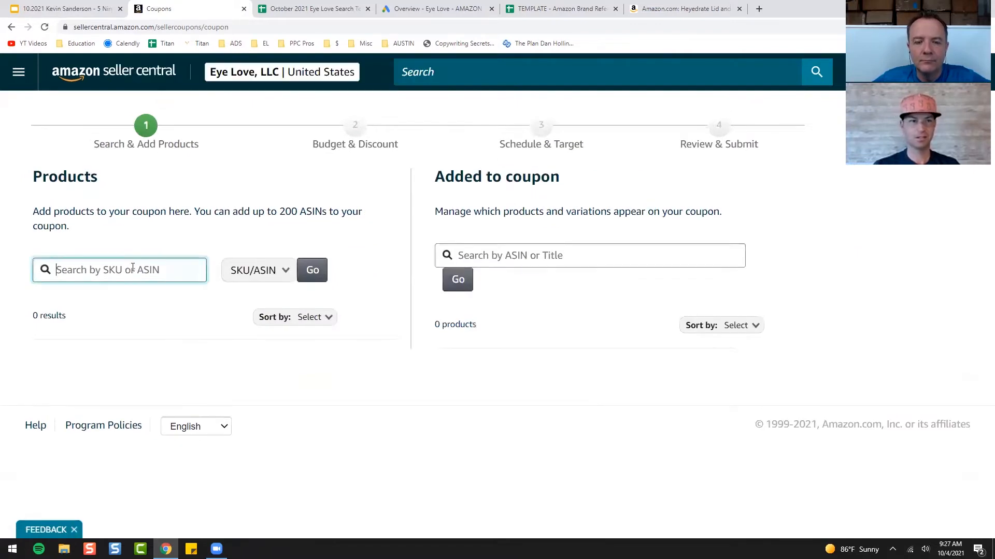
Copy the ASIN B06VW5J11K from the address of the Heyedrate Lid and Lash Cleanser product page
{"action": "left_click", "coordinate": [689, 8]}
{"action": "scroll", "coordinate": [246, 334], "scroll_direction": "up", "scroll_amount": 15}
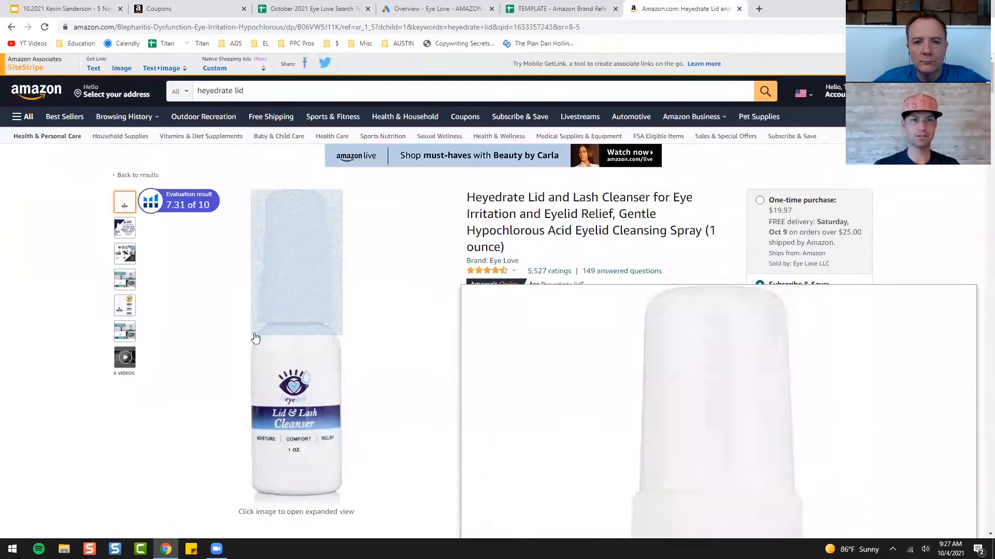
{"action": "double_click", "coordinate": [359, 27]}
{"action": "key", "text": "ctrl+c"}
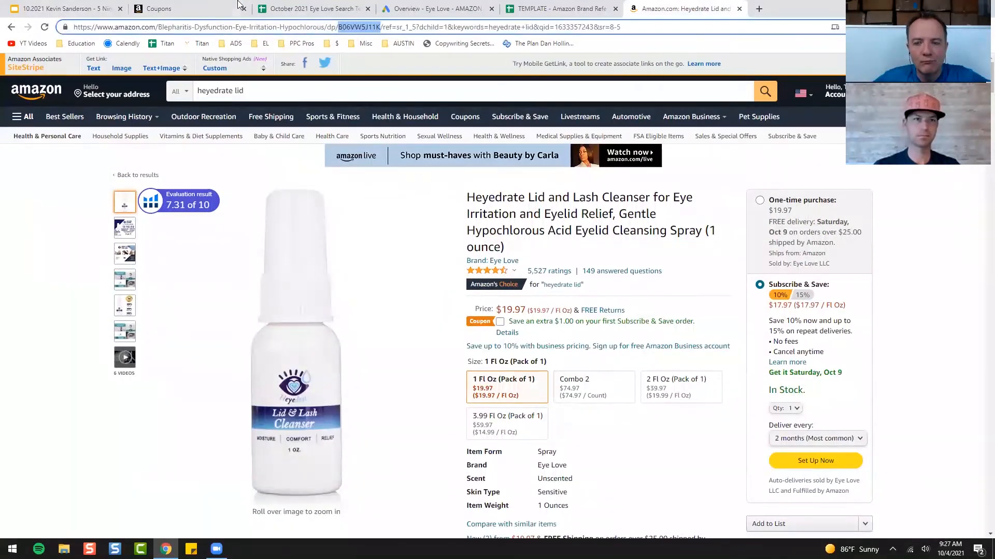
Find the product by the copied ASIN, add it to the coupon and continue to Budget & Discount
{"action": "left_click", "coordinate": [217, 5]}
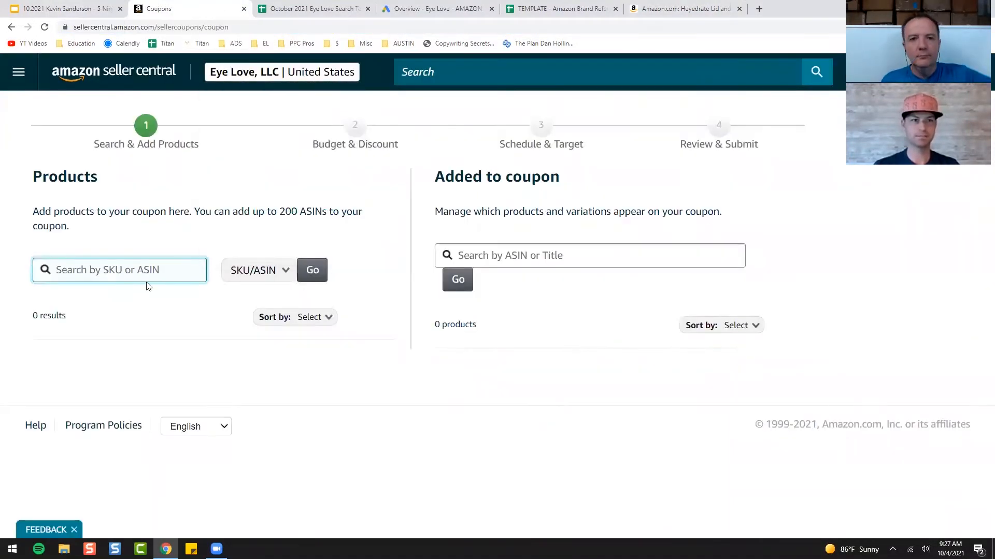
{"action": "key", "text": "ctrl+v"}
{"action": "key", "text": "Return"}
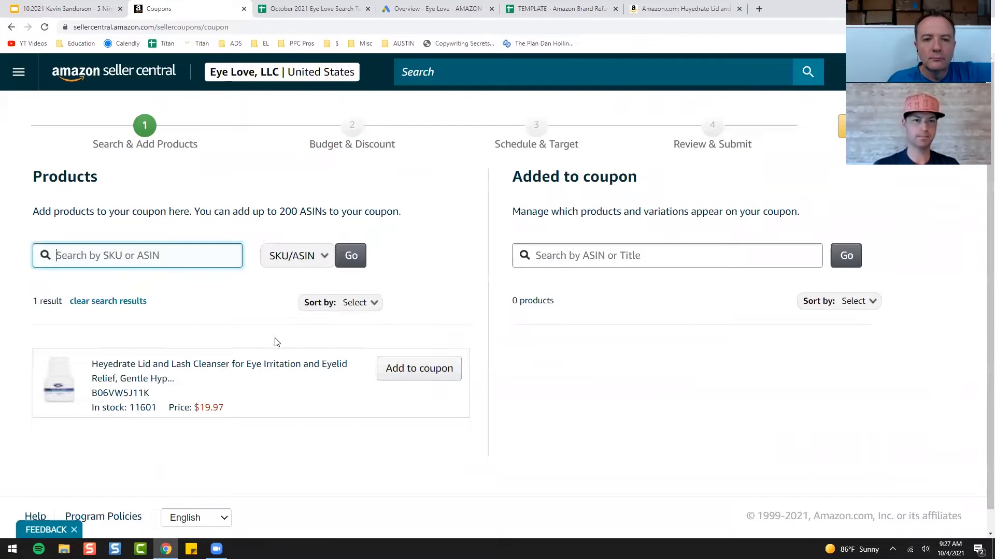
{"action": "left_click", "coordinate": [436, 373]}
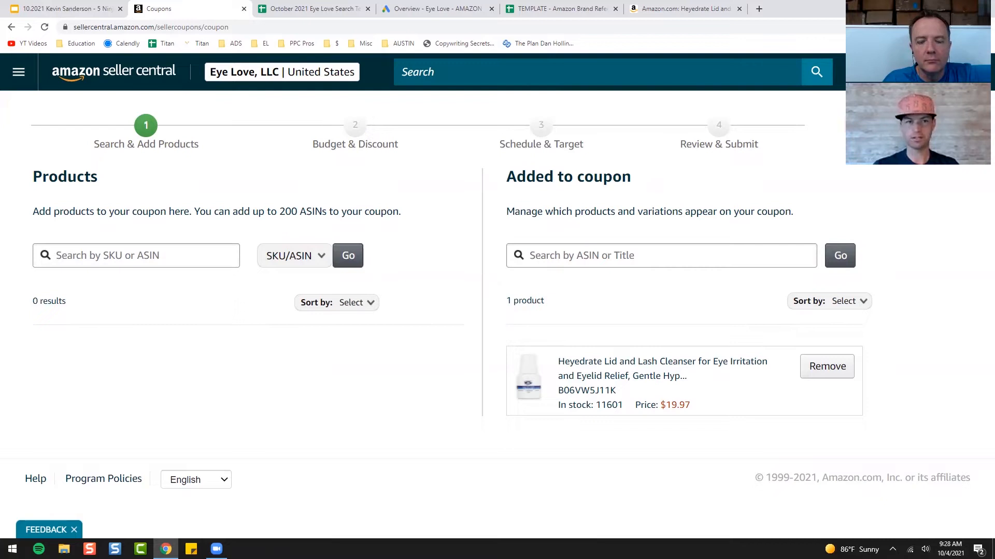
{"action": "left_click", "coordinate": [876, 126]}
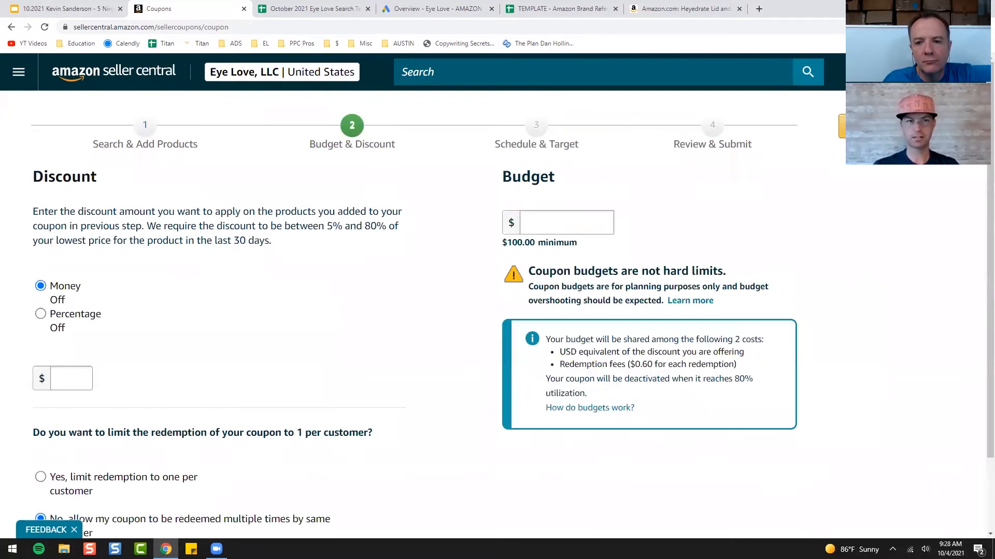
Make the coupon a percentage-off discount of 50%
{"action": "left_click", "coordinate": [58, 322]}
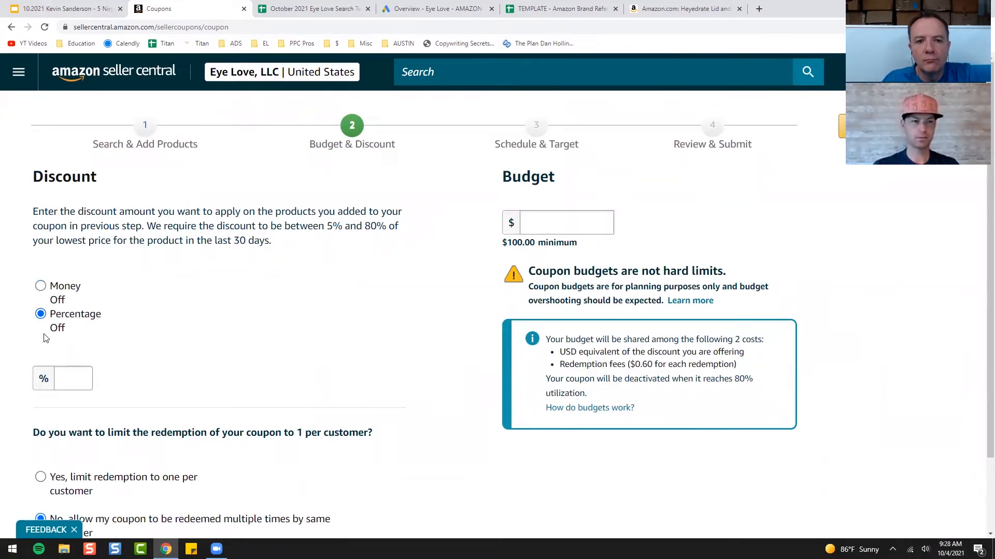
{"action": "left_click", "coordinate": [68, 378]}
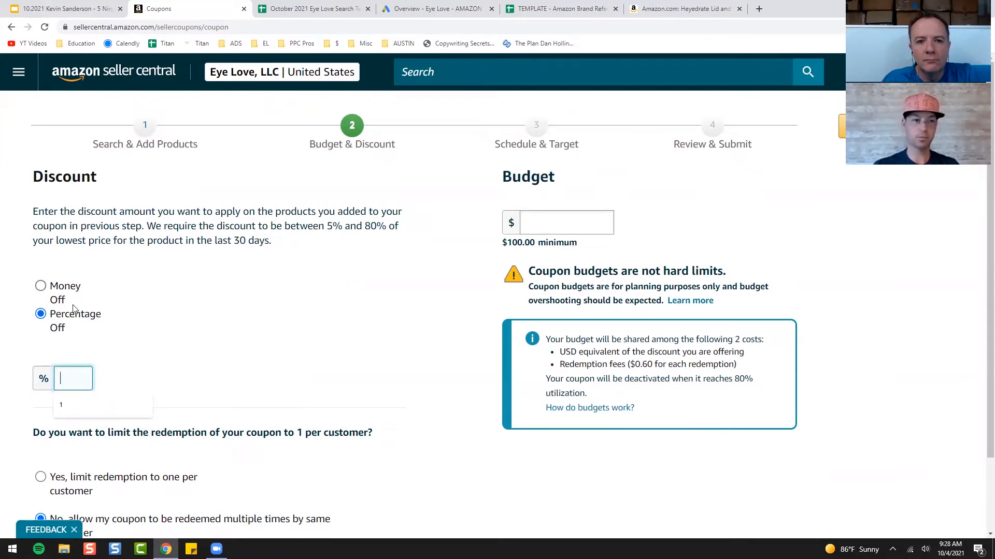
{"action": "type", "text": "50"}
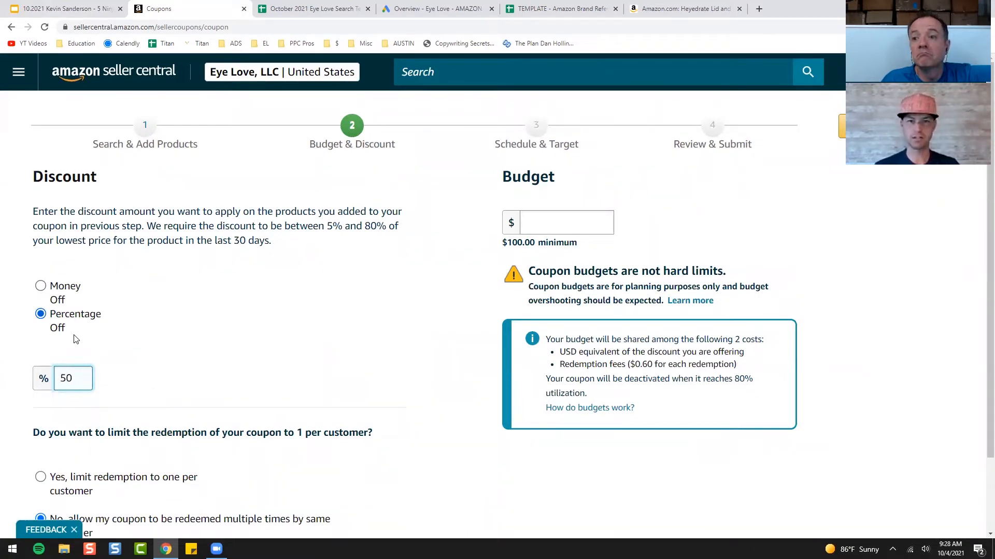
Set the coupon budget to $100,000
{"action": "left_click", "coordinate": [553, 228]}
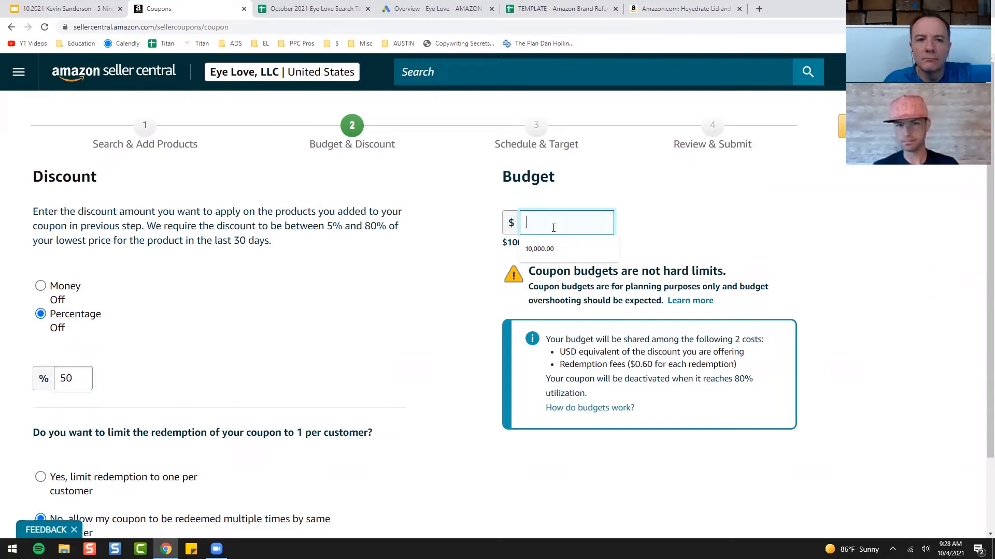
{"action": "type", "text": "100,00"}
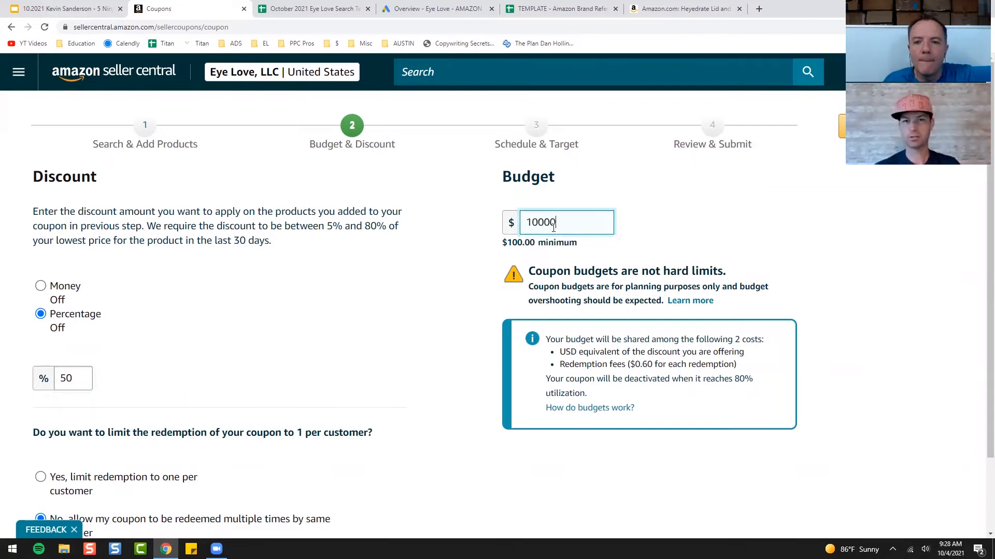
{"action": "type", "text": "0"}
{"action": "key", "text": "Tab"}
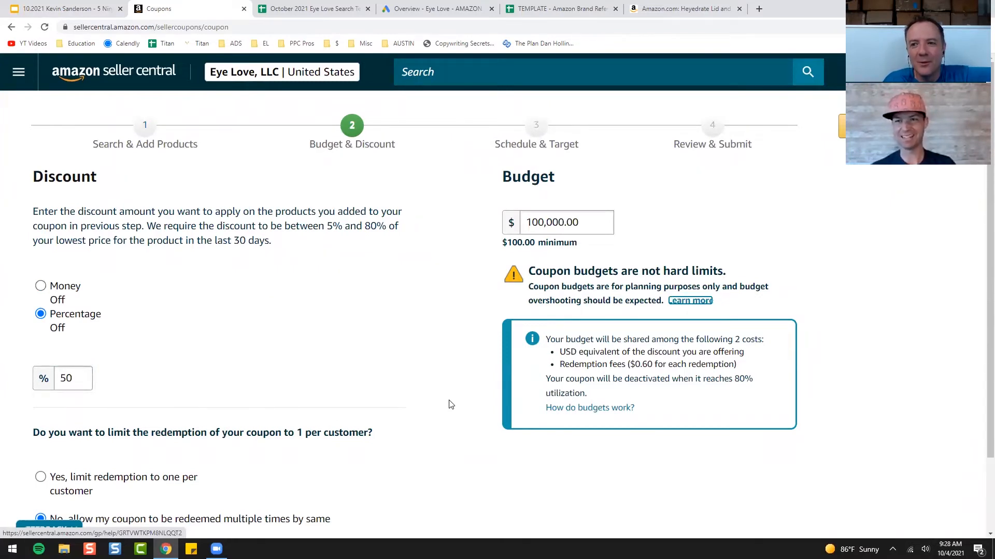
Limit the coupon's redemption to one per customer and continue to Schedule & Target
{"action": "scroll", "coordinate": [450, 405], "scroll_direction": "down", "scroll_amount": 1}
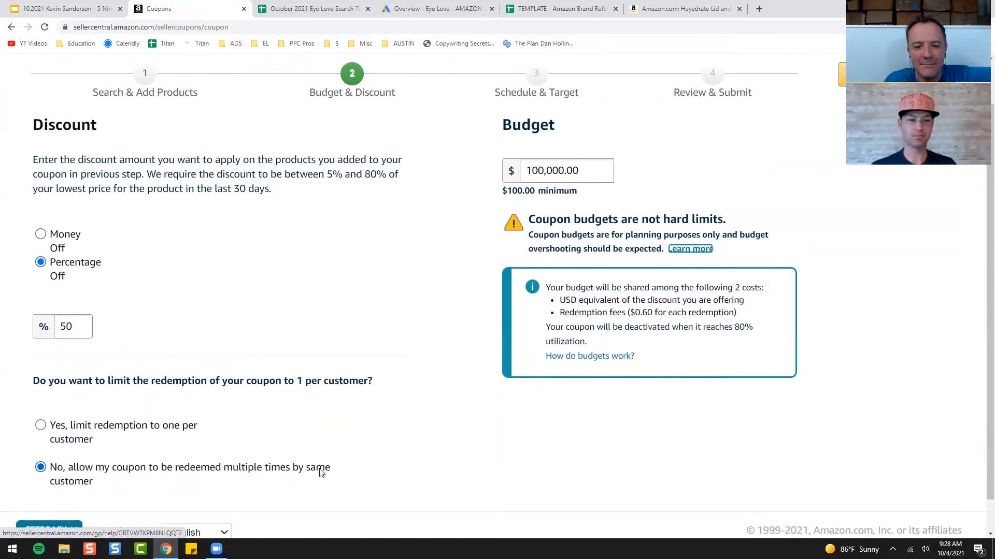
{"action": "left_click", "coordinate": [93, 431]}
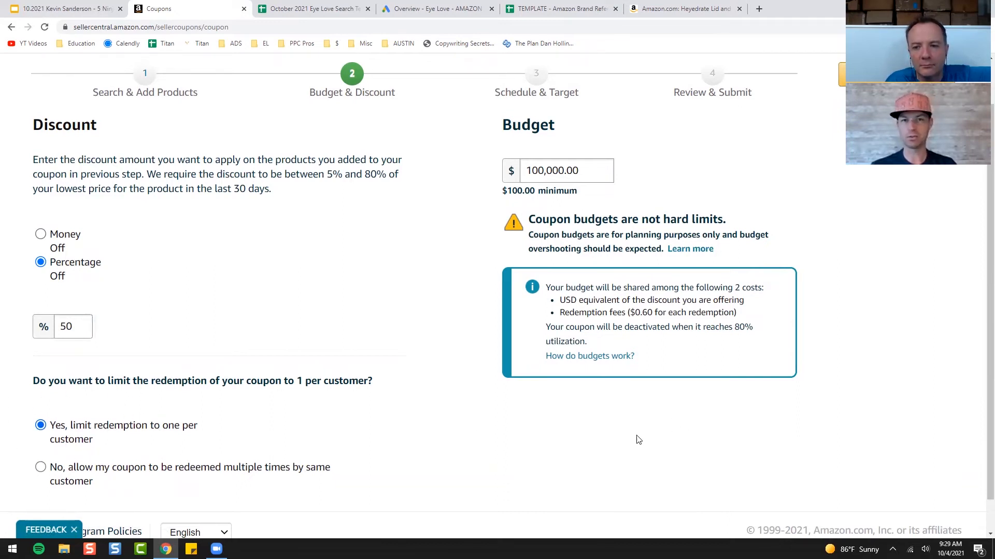
{"action": "scroll", "coordinate": [829, 420], "scroll_direction": "up", "scroll_amount": 1}
{"action": "left_click", "coordinate": [855, 125]}
Complete the coupon title with "Heyedrate Eyelid and Eyelash Cleanser"
{"action": "left_click", "coordinate": [175, 289]}
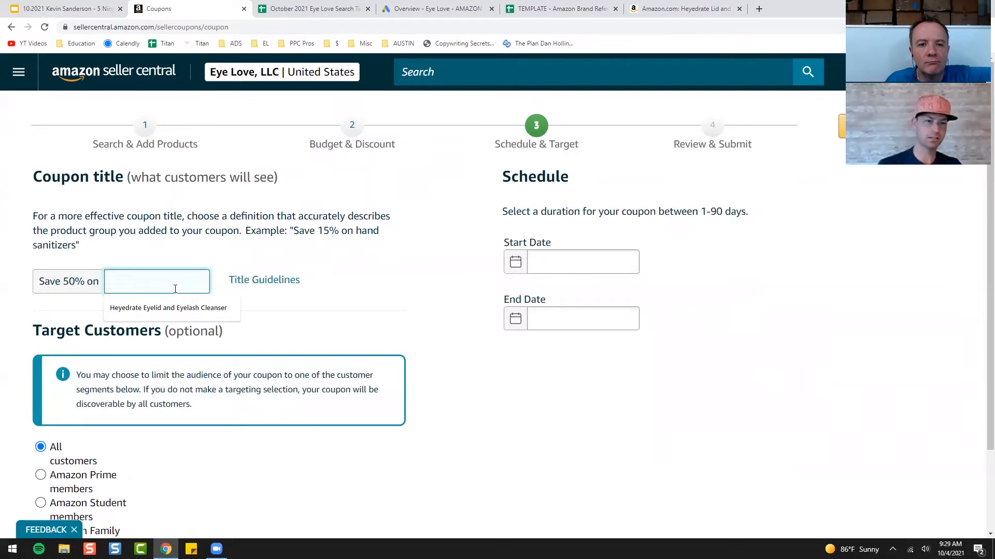
{"action": "left_click", "coordinate": [173, 308]}
{"action": "left_click_drag", "start_coordinate": [138, 281], "coordinate": [208, 284]}
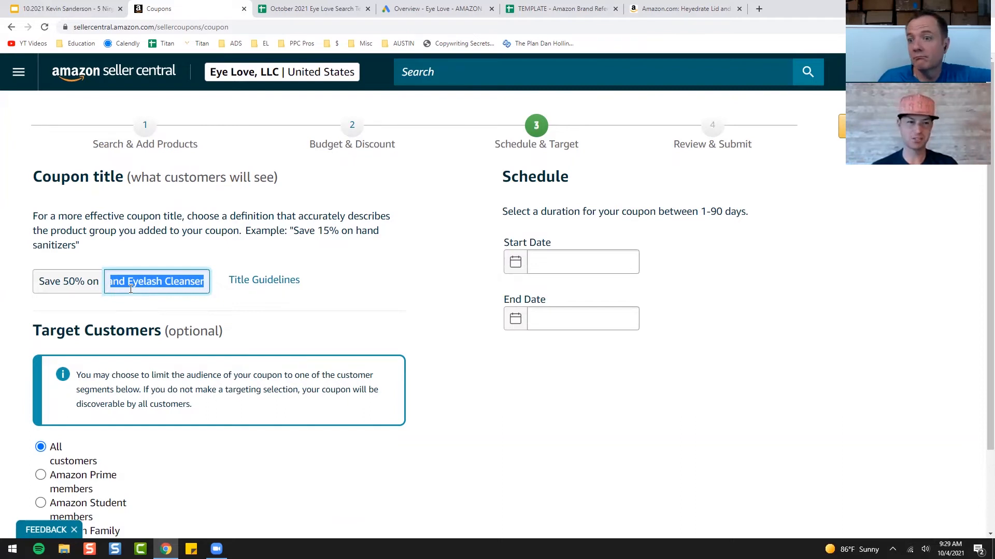
{"action": "scroll", "coordinate": [150, 373], "scroll_direction": "down", "scroll_amount": 2}
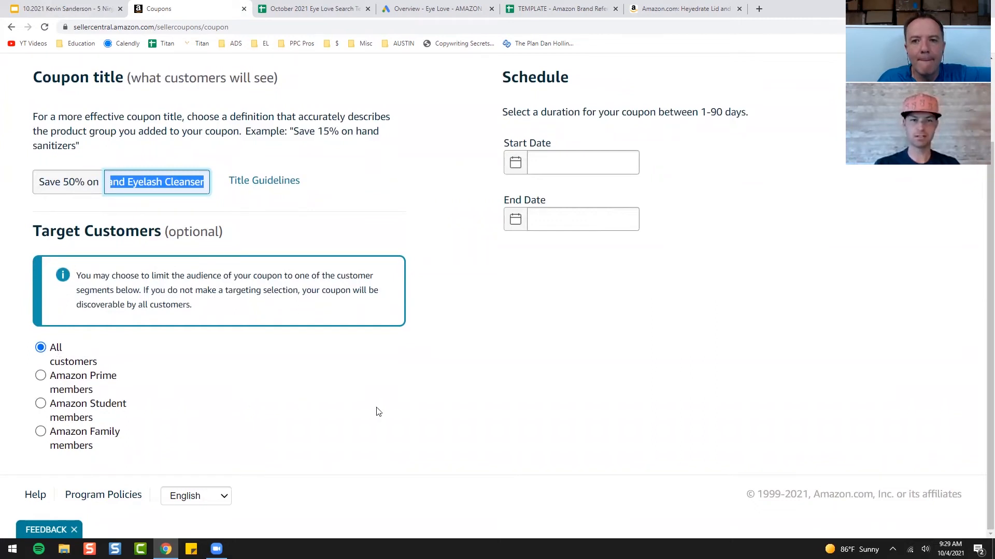
Set the coupon's start date to 11/01/2021
{"action": "scroll", "coordinate": [558, 429], "scroll_direction": "up", "scroll_amount": 2}
{"action": "left_click", "coordinate": [608, 259]}
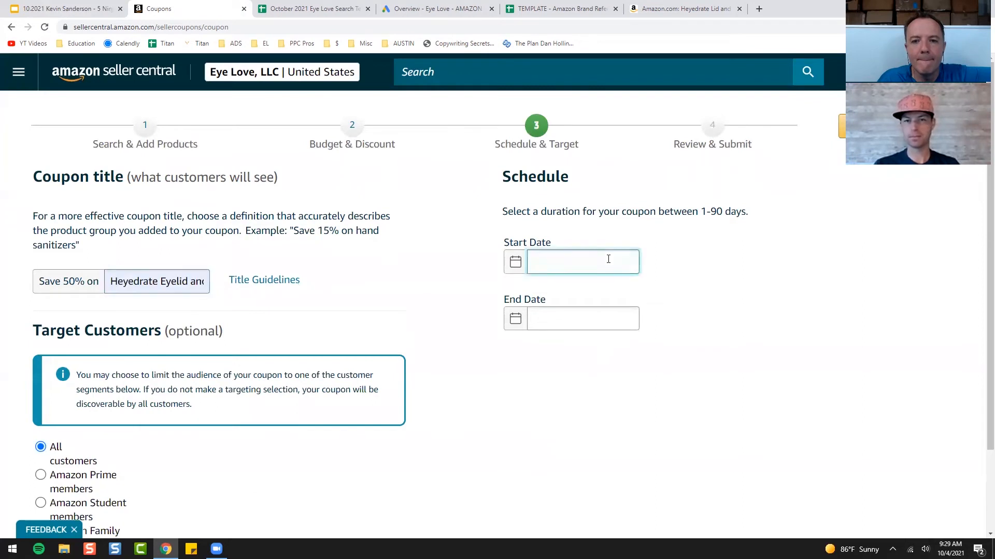
{"action": "left_click", "coordinate": [697, 301]}
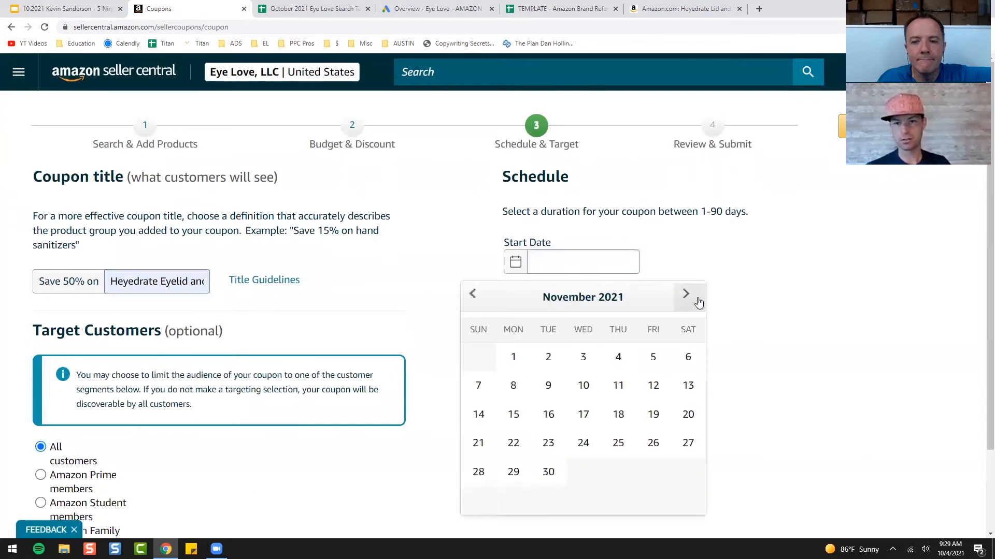
{"action": "left_click", "coordinate": [513, 357]}
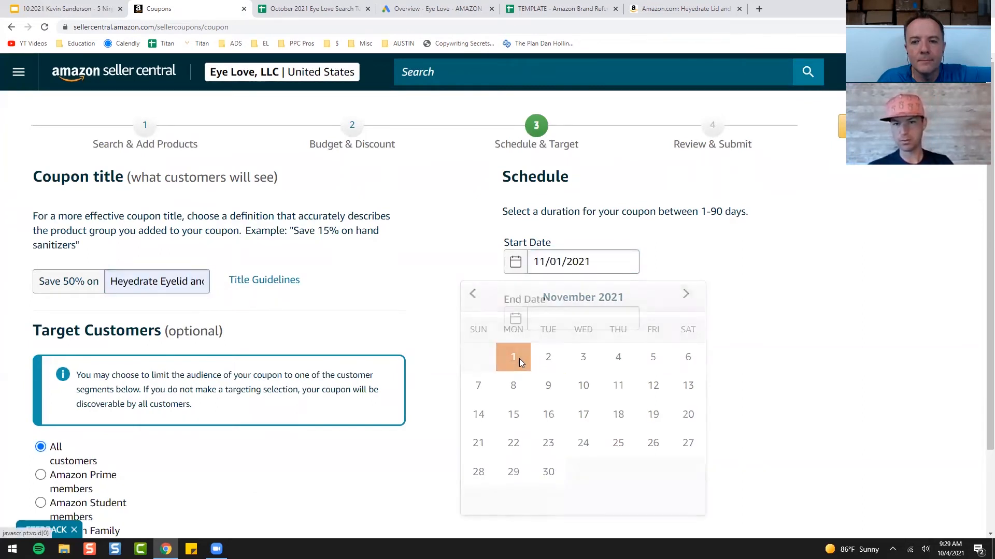
Set the coupon's end date to 11/24/2021
{"action": "left_click", "coordinate": [622, 314]}
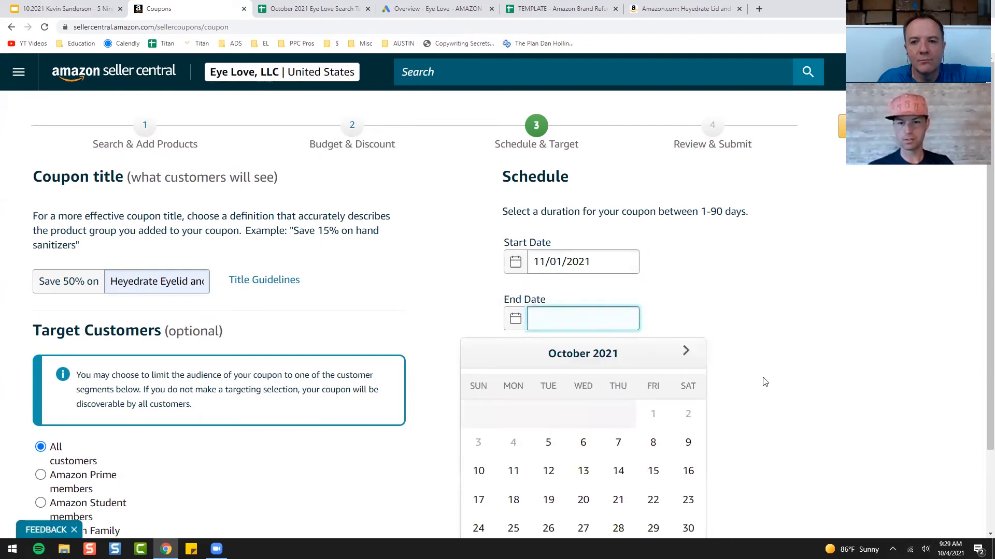
{"action": "scroll", "coordinate": [694, 446], "scroll_direction": "down", "scroll_amount": 1}
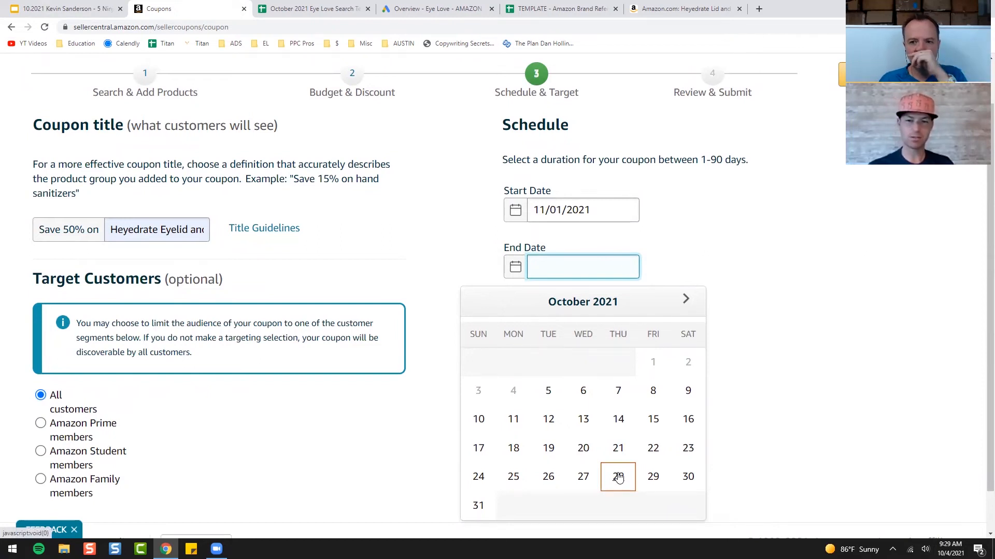
{"action": "left_click", "coordinate": [587, 480]}
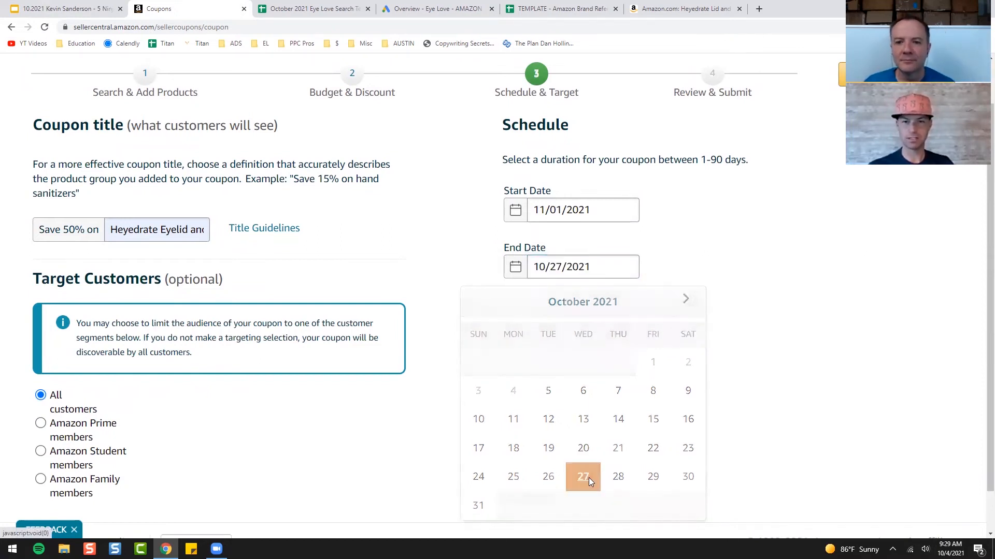
{"action": "left_click", "coordinate": [601, 266]}
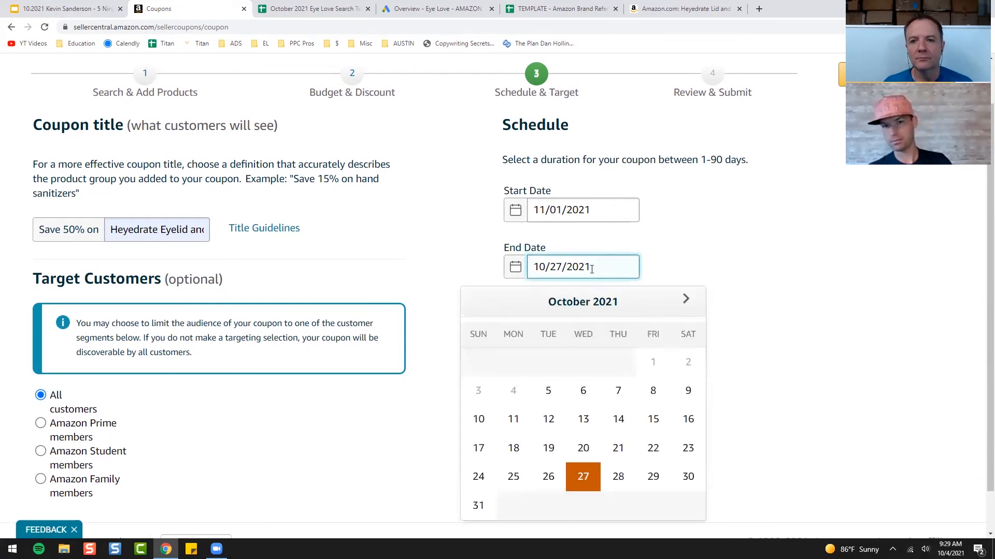
{"action": "left_click", "coordinate": [686, 299]}
{"action": "left_click", "coordinate": [588, 452]}
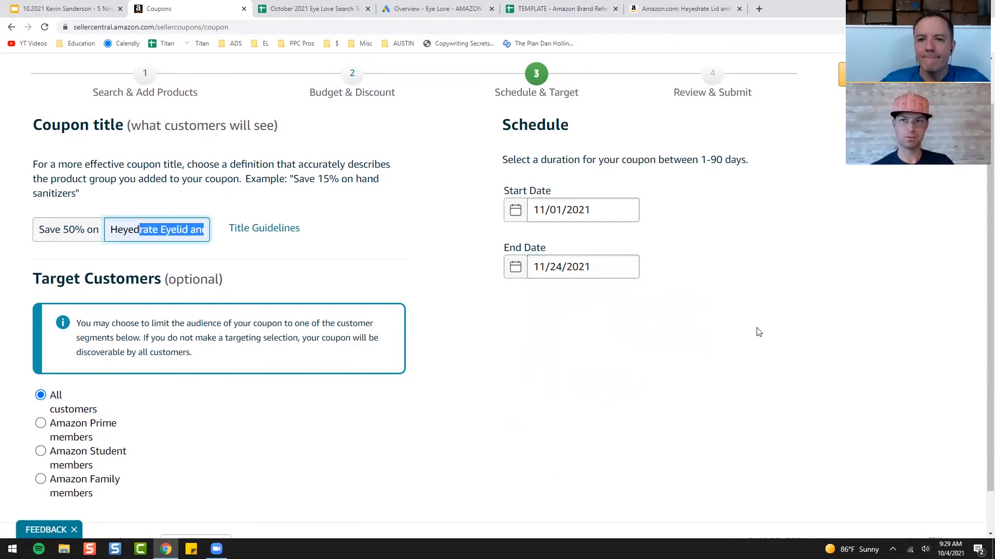
Continue to Review & Submit and check the coupon's summary, preview and included product
{"action": "scroll", "coordinate": [755, 326], "scroll_direction": "up", "scroll_amount": 1}
{"action": "left_click", "coordinate": [888, 126]}
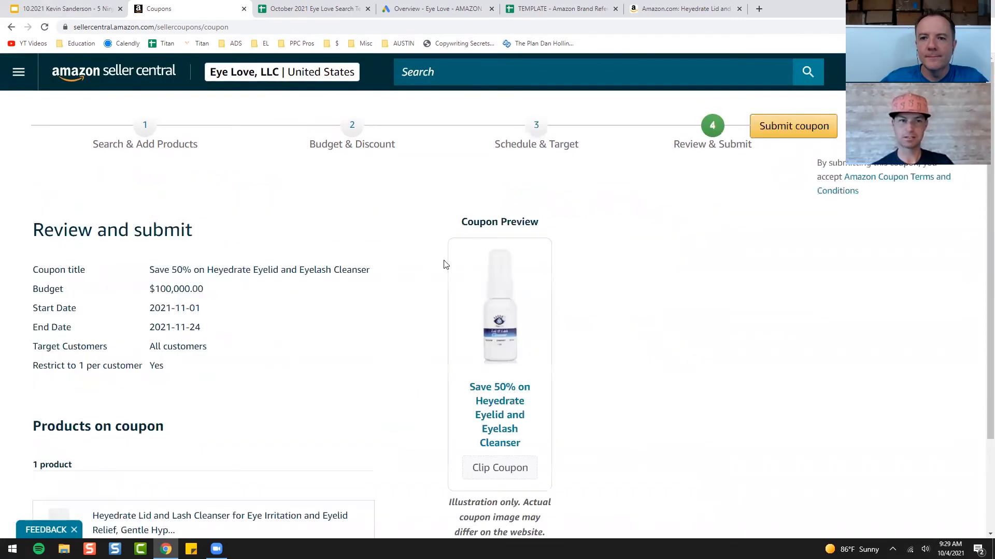
{"action": "scroll", "coordinate": [249, 373], "scroll_direction": "down", "scroll_amount": 3}
{"action": "scroll", "coordinate": [249, 376], "scroll_direction": "up", "scroll_amount": 2}
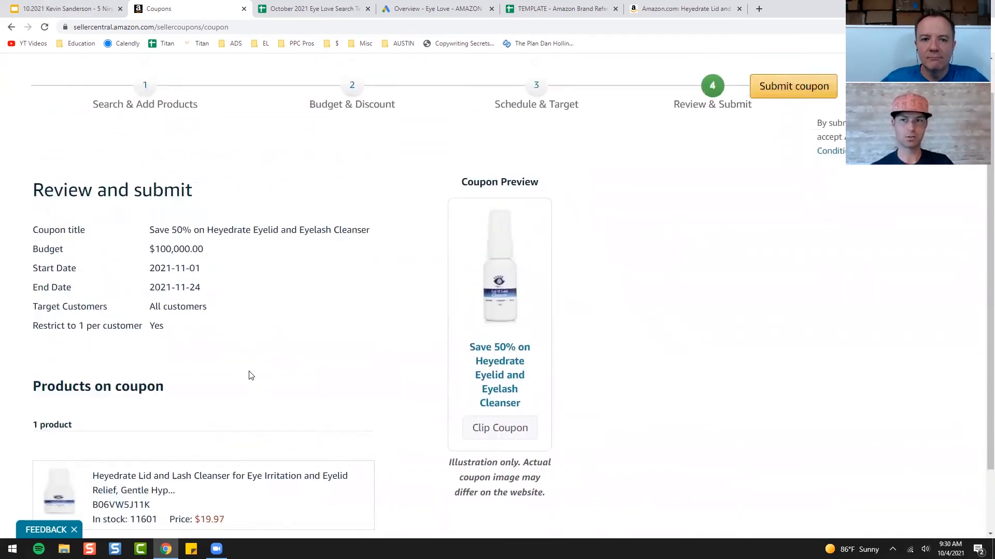